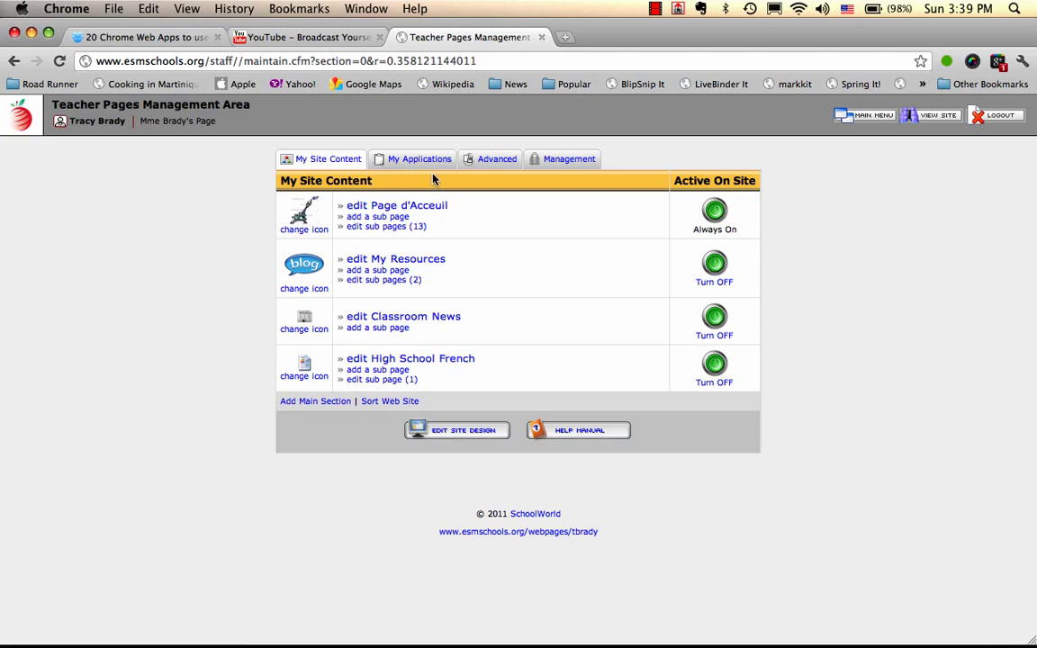
# Step: Start a new My Calendar event with the headline "first day of school" and the category School Events
pyautogui.click(419, 161)
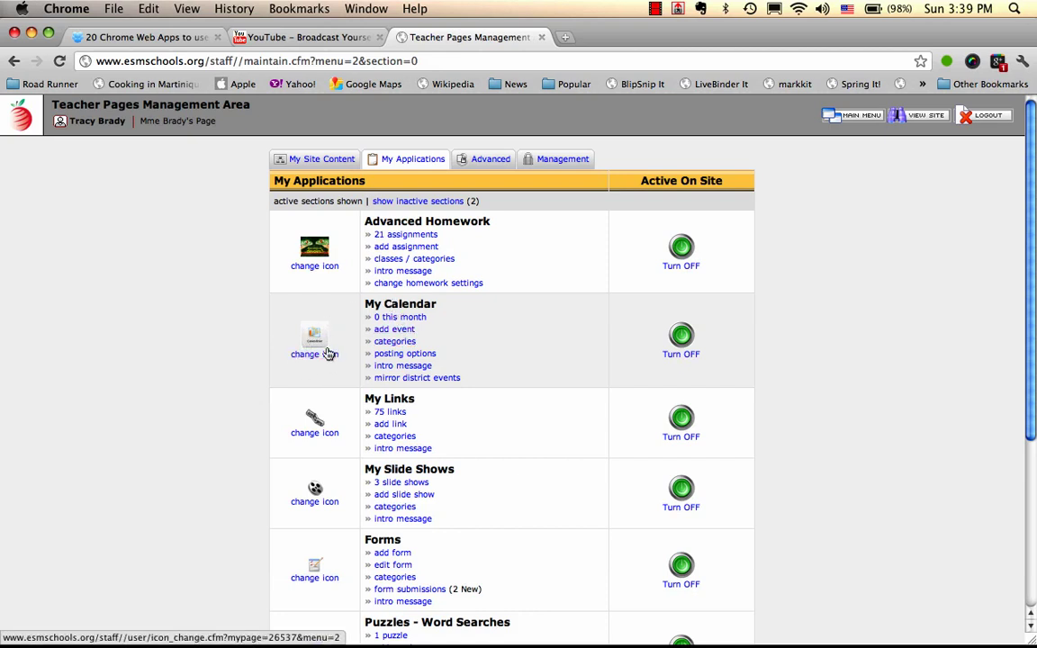
pyautogui.click(393, 330)
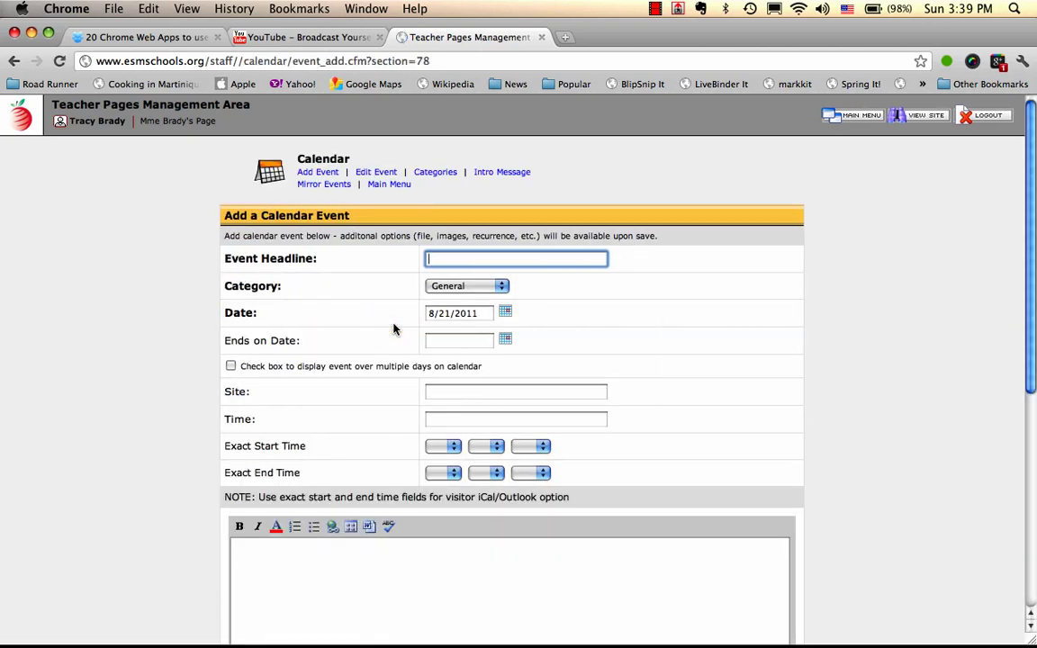
pyautogui.write('fist')
pyautogui.write('t day of school')
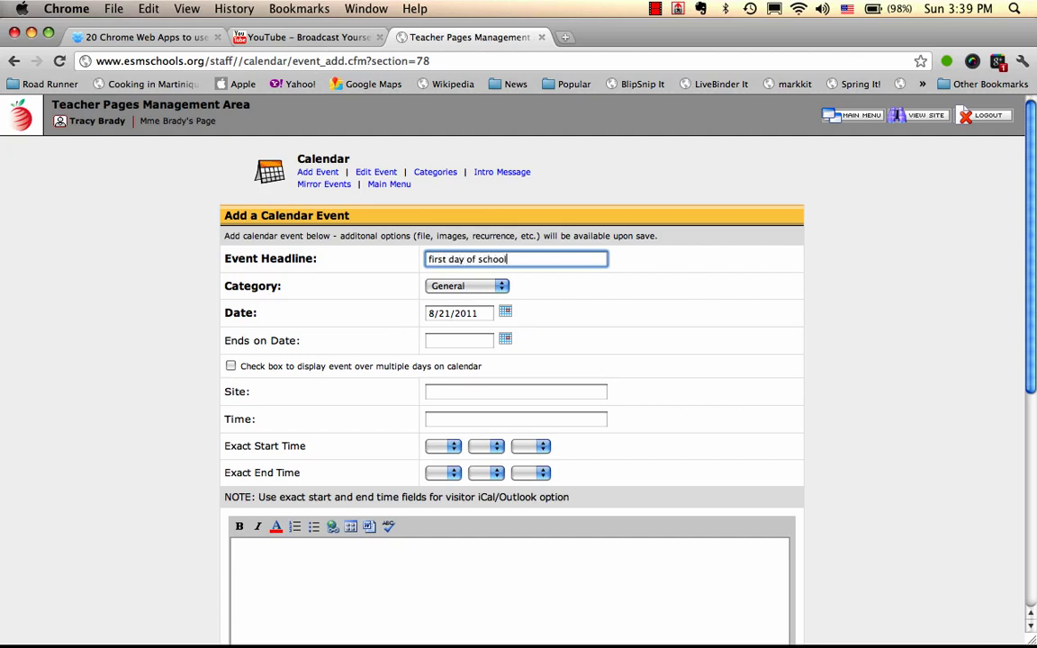
pyautogui.click(500, 287)
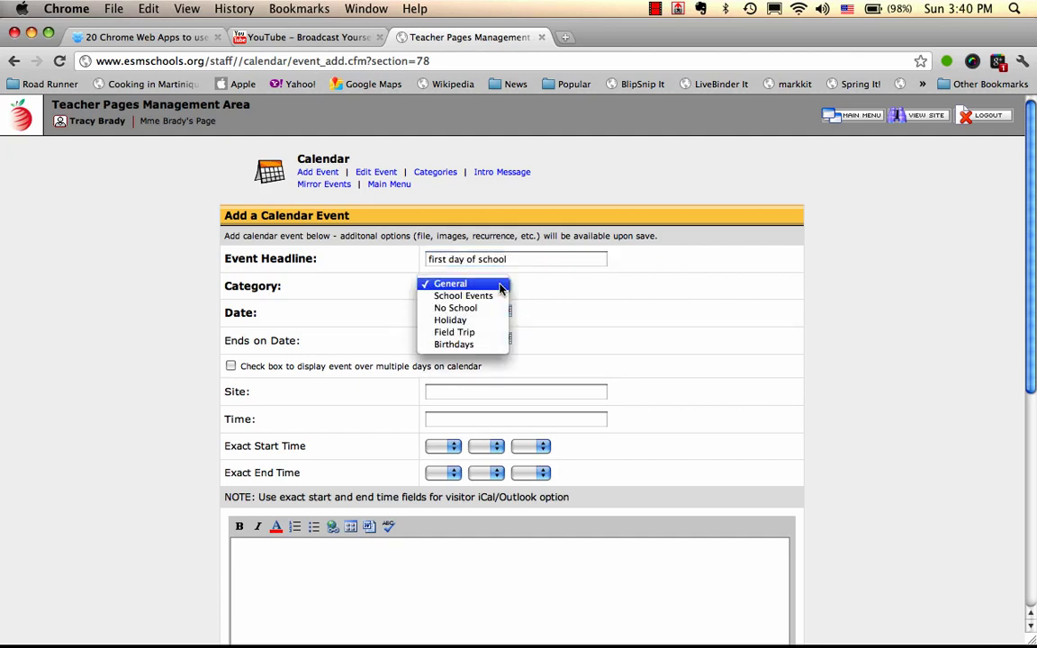
pyautogui.click(499, 296)
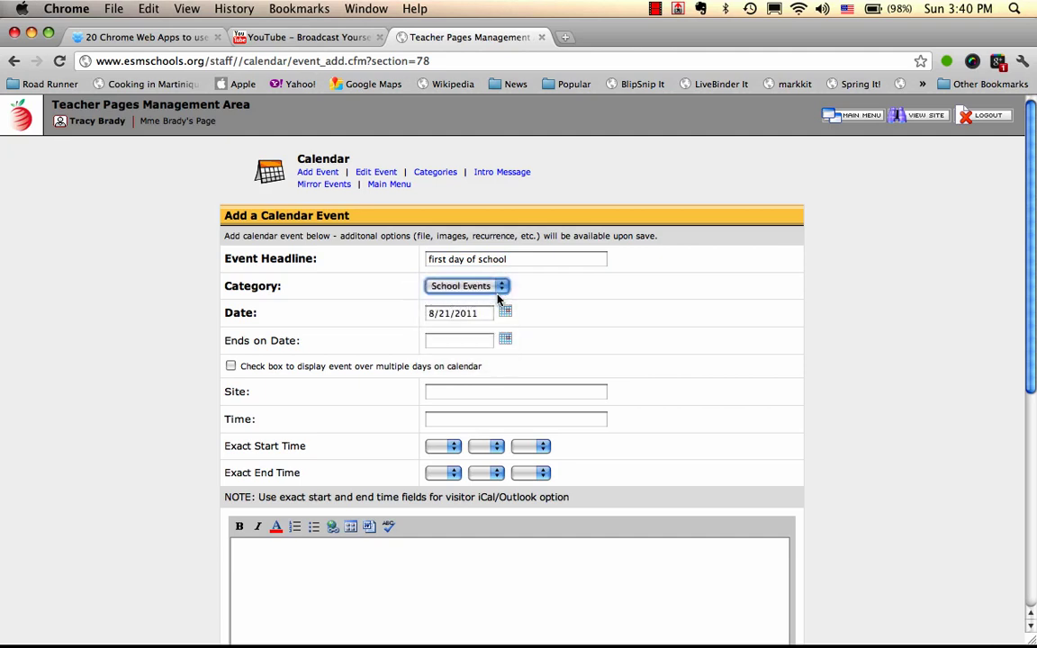
# Step: Set the event's date to 9/6/2011
pyautogui.click(432, 314)
pyautogui.press('BackSpace')
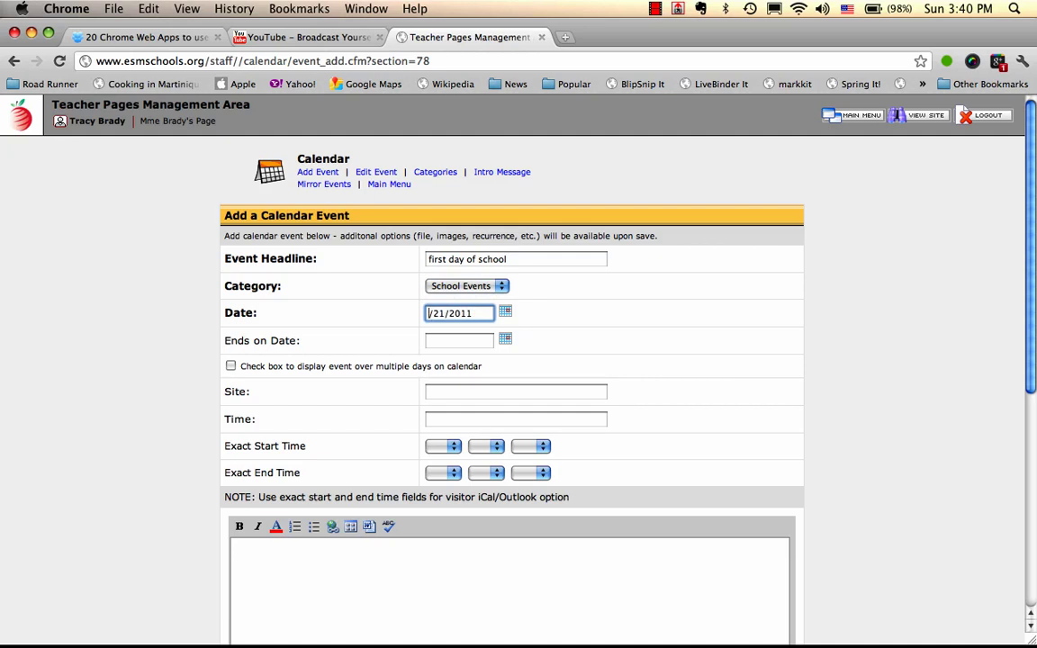
pyautogui.write('9')
pyautogui.click(452, 314)
pyautogui.press('BackSpace')
pyautogui.press('BackSpace')
pyautogui.write('6')
# Step: Enter "Welcome Back!" as the event's description and save the event
pyautogui.scroll(-4, 228, 370)
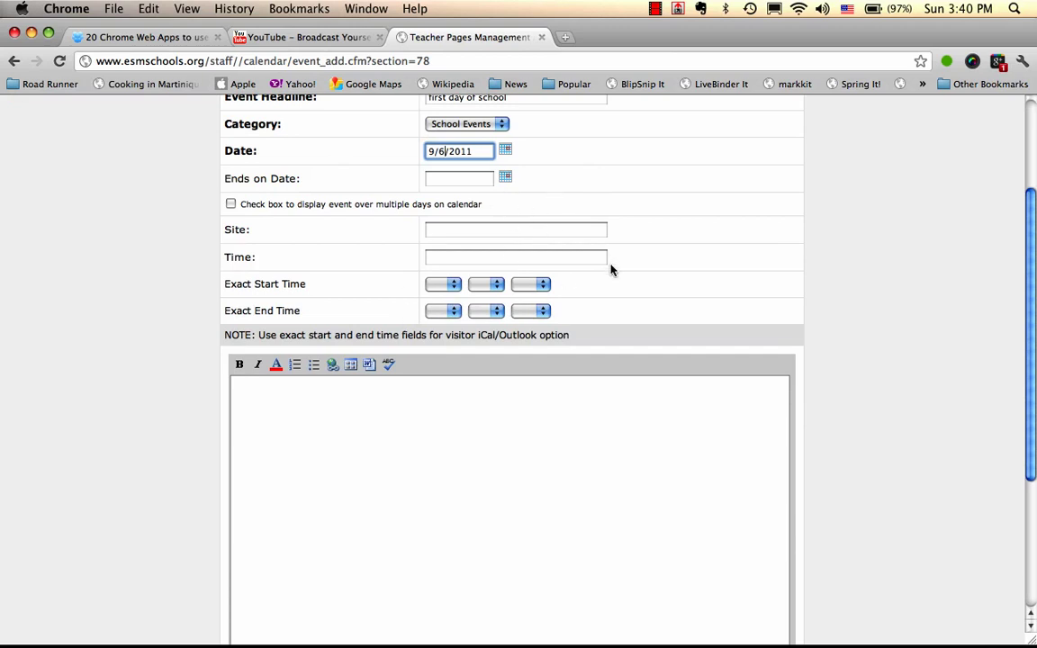
pyautogui.scroll(4, 611, 268)
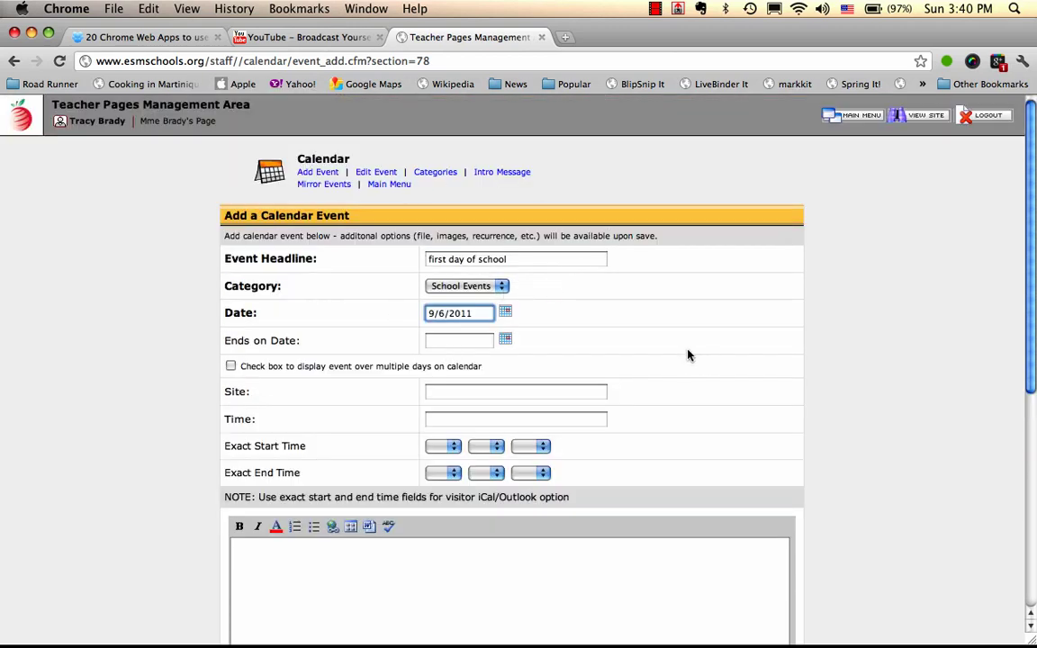
pyautogui.scroll(-4, 686, 355)
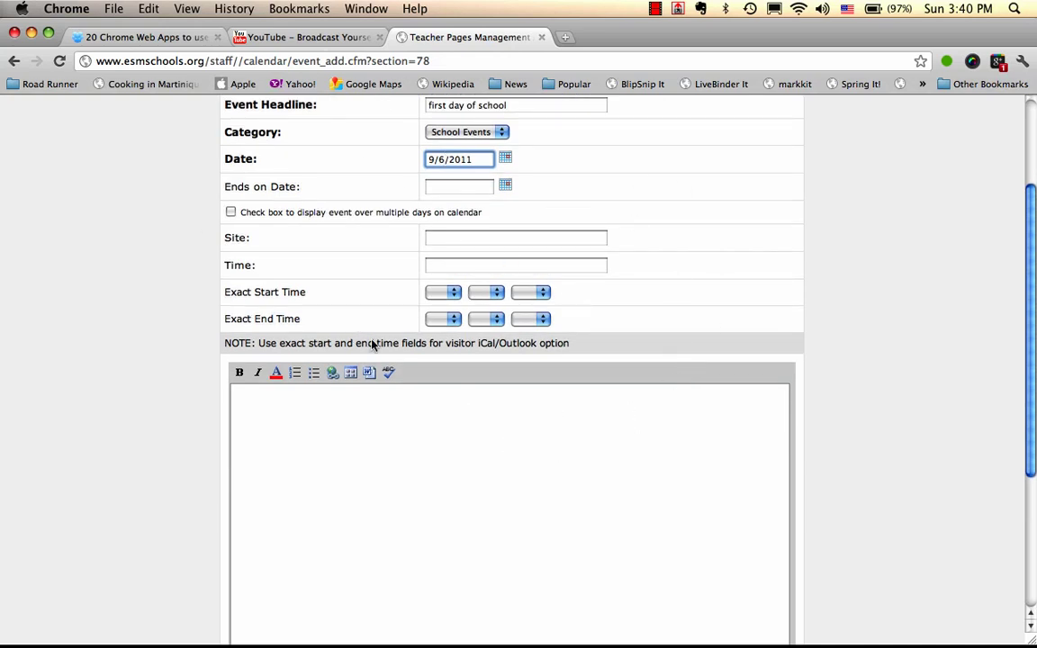
pyautogui.scroll(-2, 445, 249)
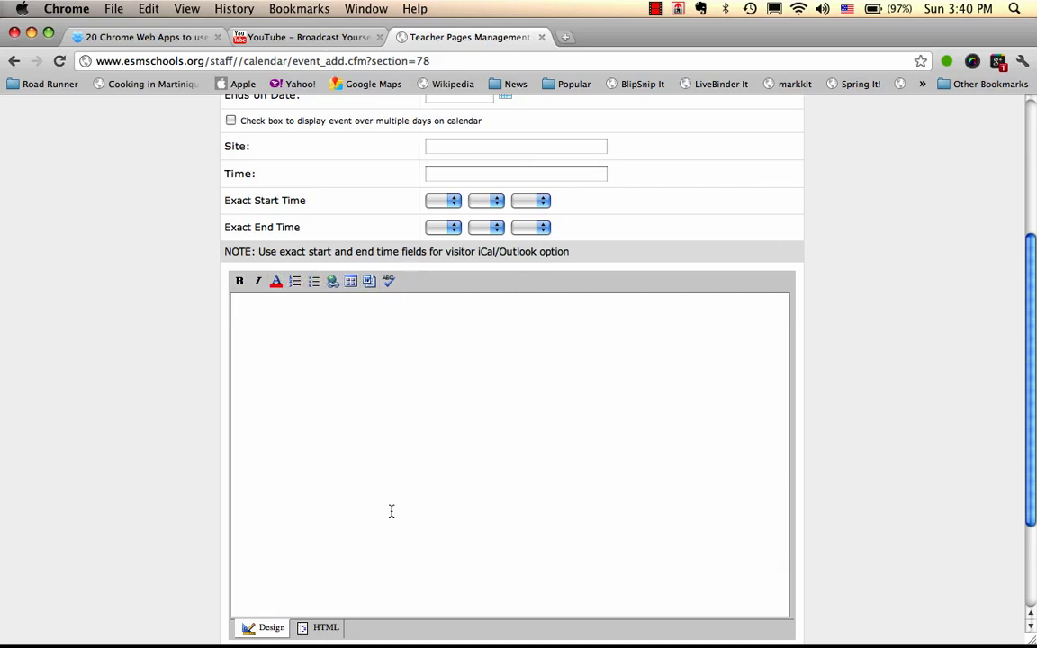
pyautogui.write('Welcome Backe')
pyautogui.press('BackSpace')
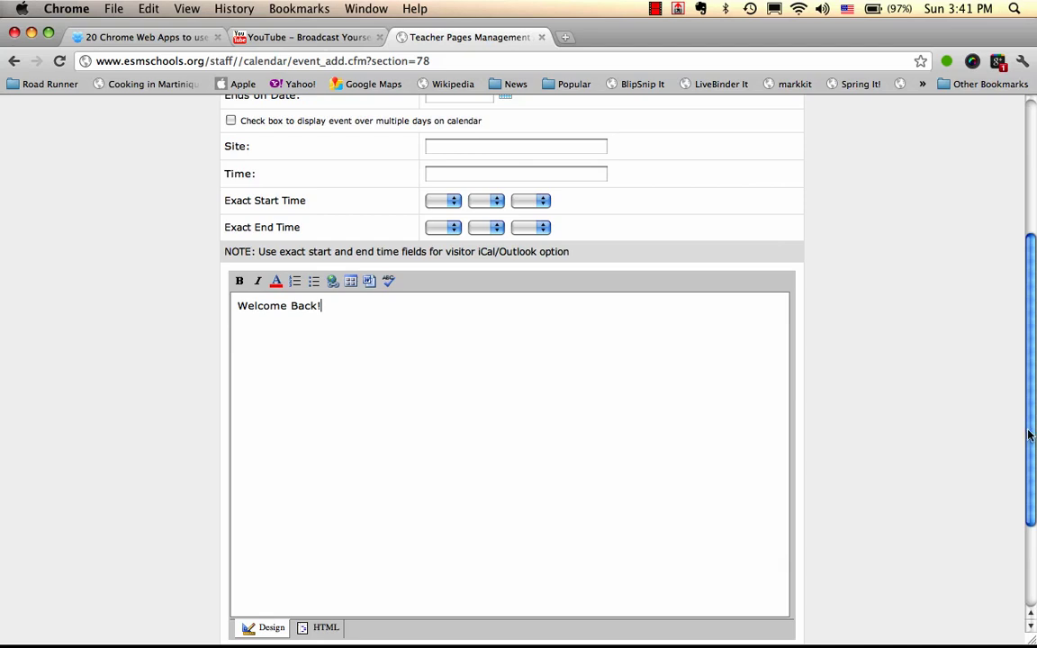
pyautogui.scroll(-1, 1032, 455)
pyautogui.scroll(-4, 1032, 472)
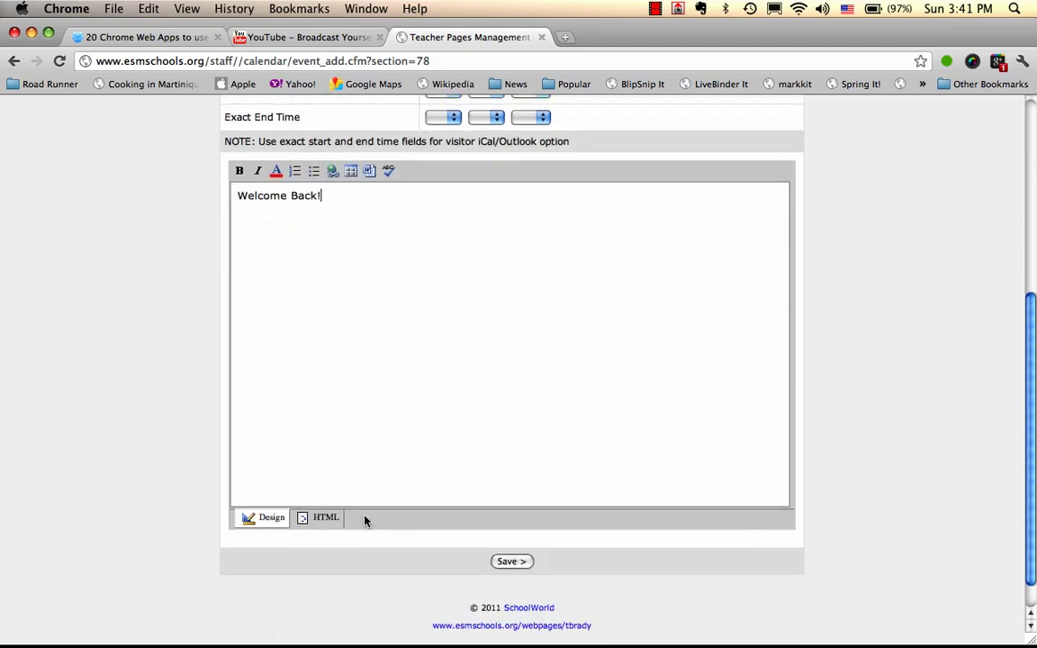
pyautogui.click(511, 561)
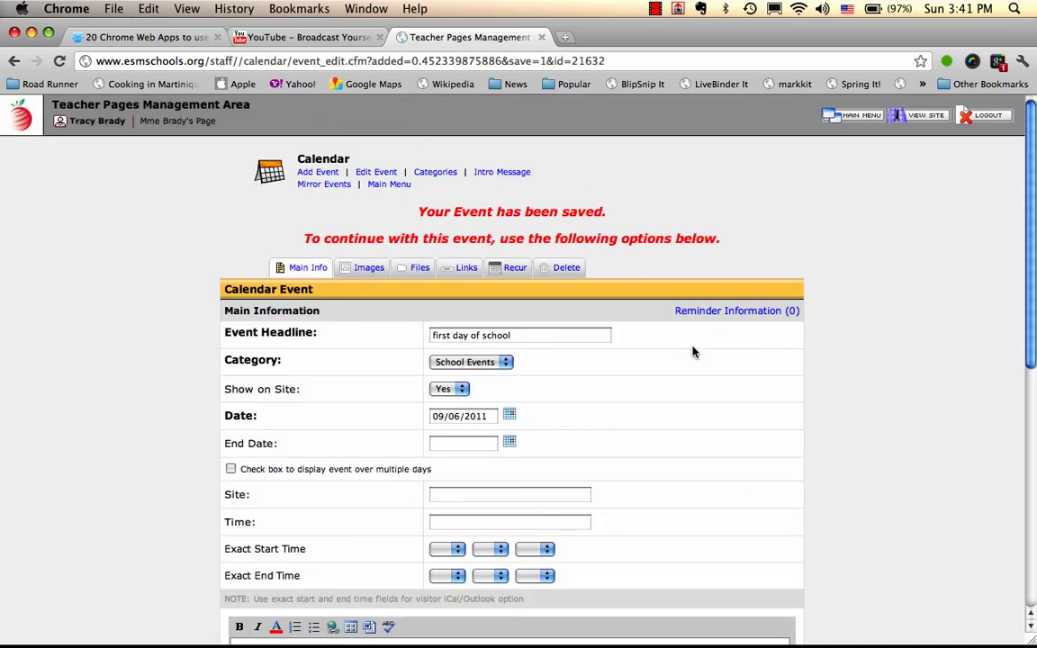
# Step: Attach the "Back to School" classroom icon to the saved event and save the change
pyautogui.scroll(-1, 692, 352)
pyautogui.scroll(-2, 693, 352)
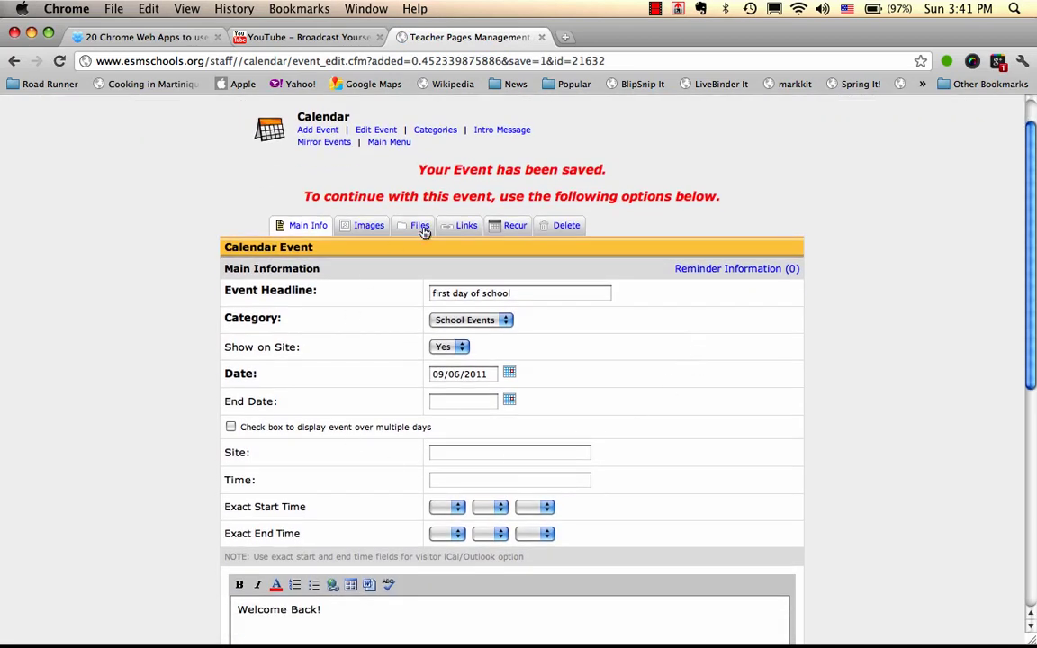
pyautogui.click(369, 226)
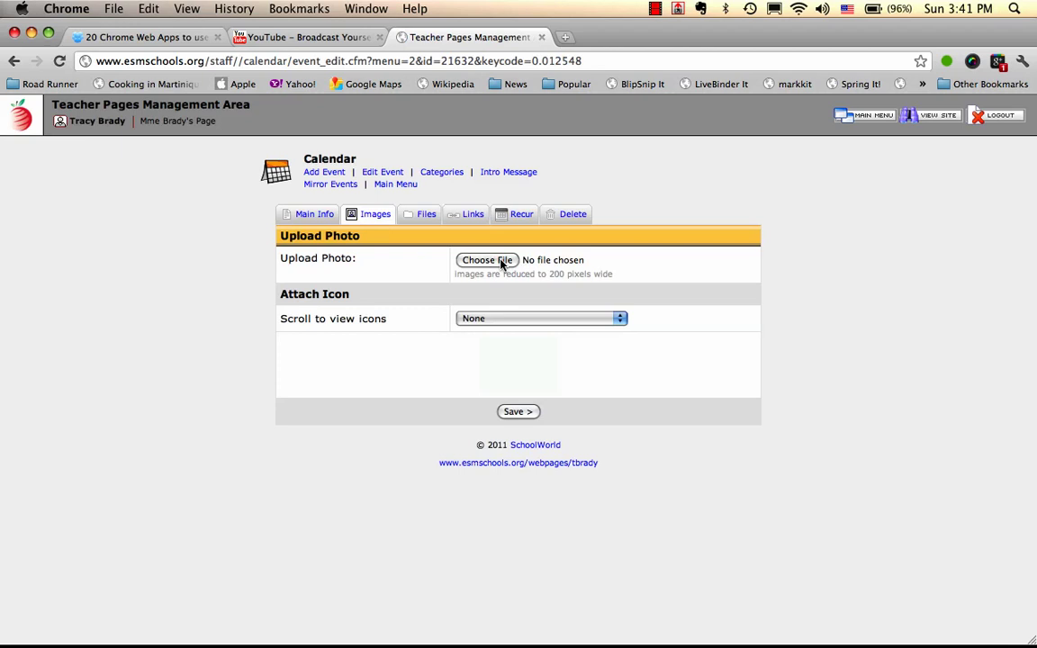
pyautogui.click(502, 321)
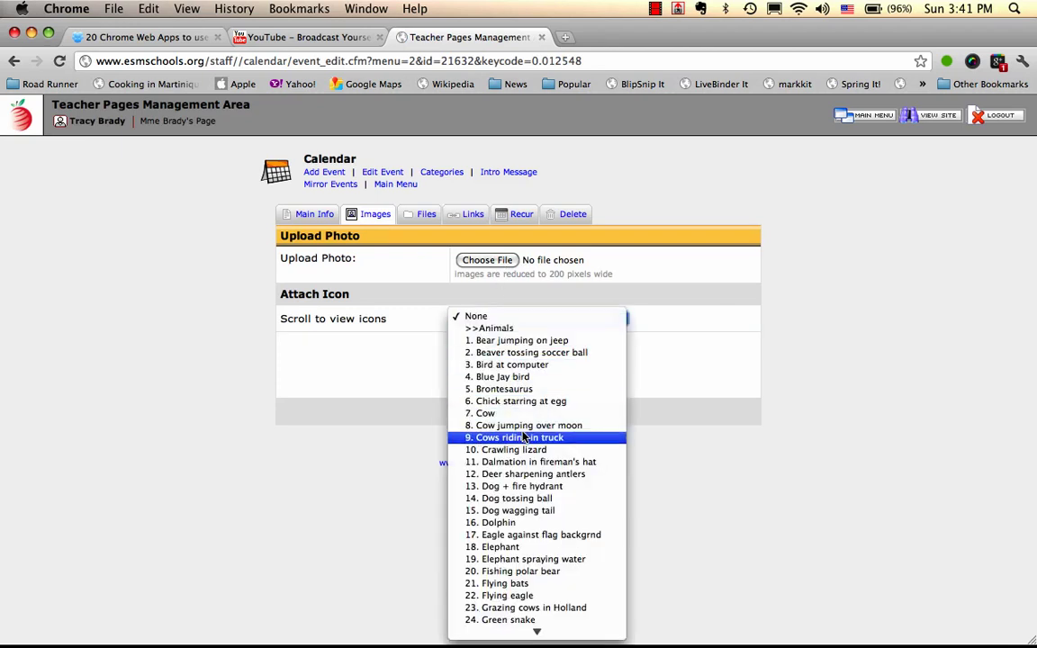
pyautogui.moveTo(538, 632)
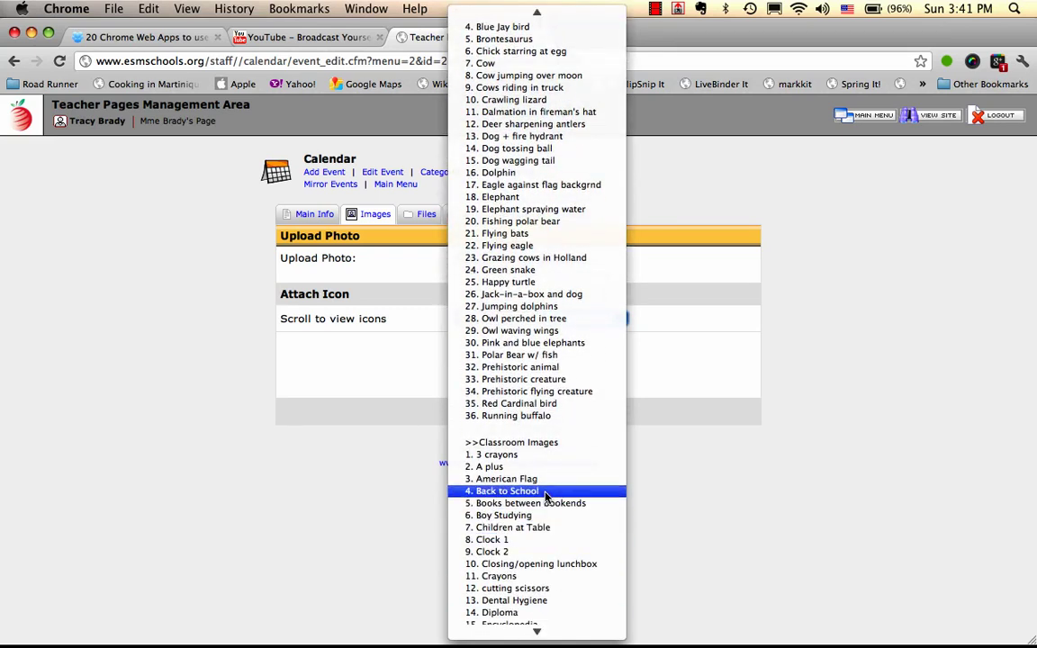
pyautogui.click(545, 492)
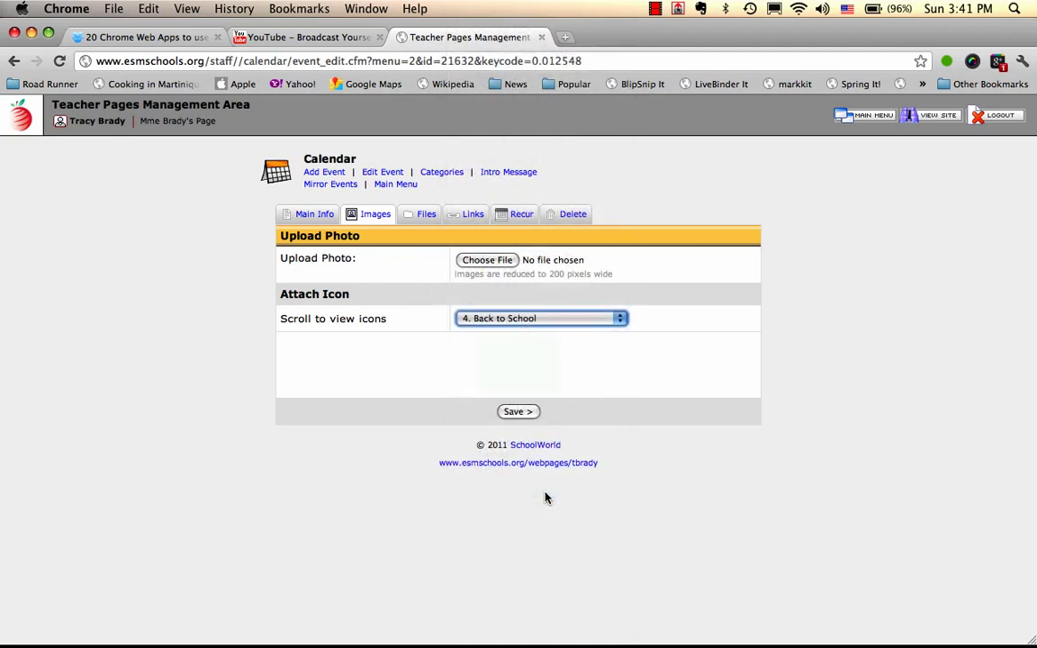
pyautogui.click(518, 412)
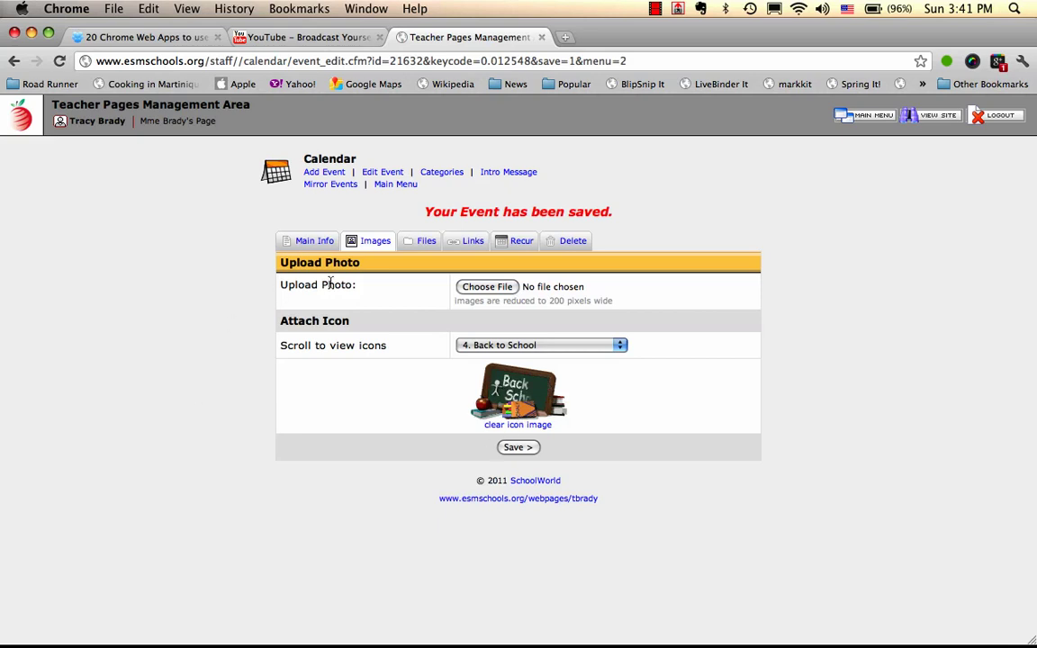
# Step: Examine the event's related file and link options, including the description's Link Editor, without adding anything
pyautogui.click(426, 241)
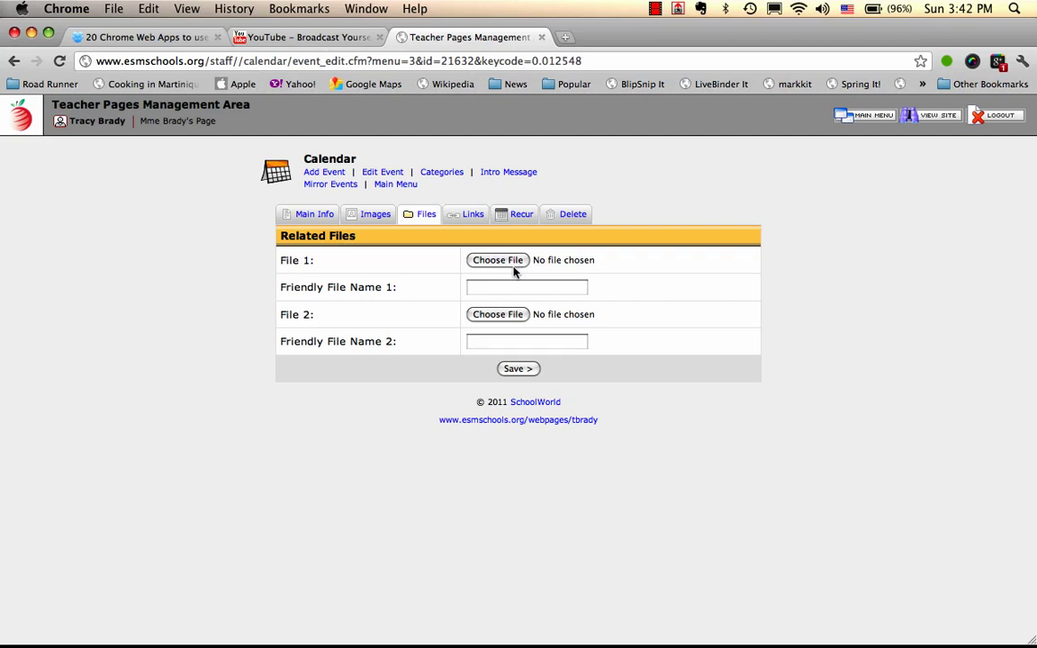
pyautogui.click(467, 218)
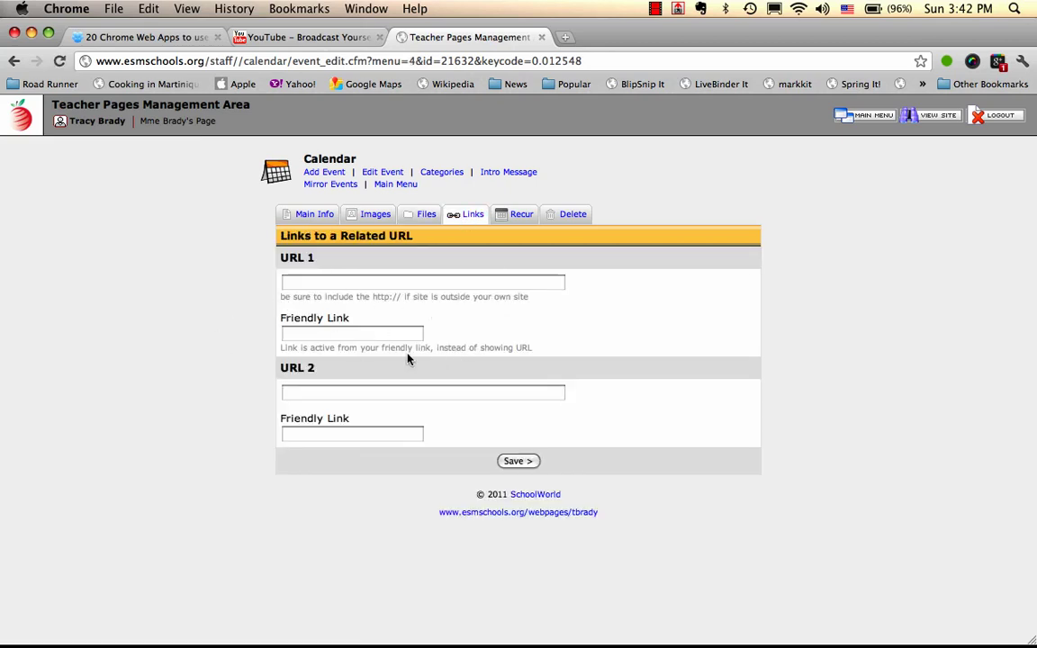
pyautogui.click(313, 216)
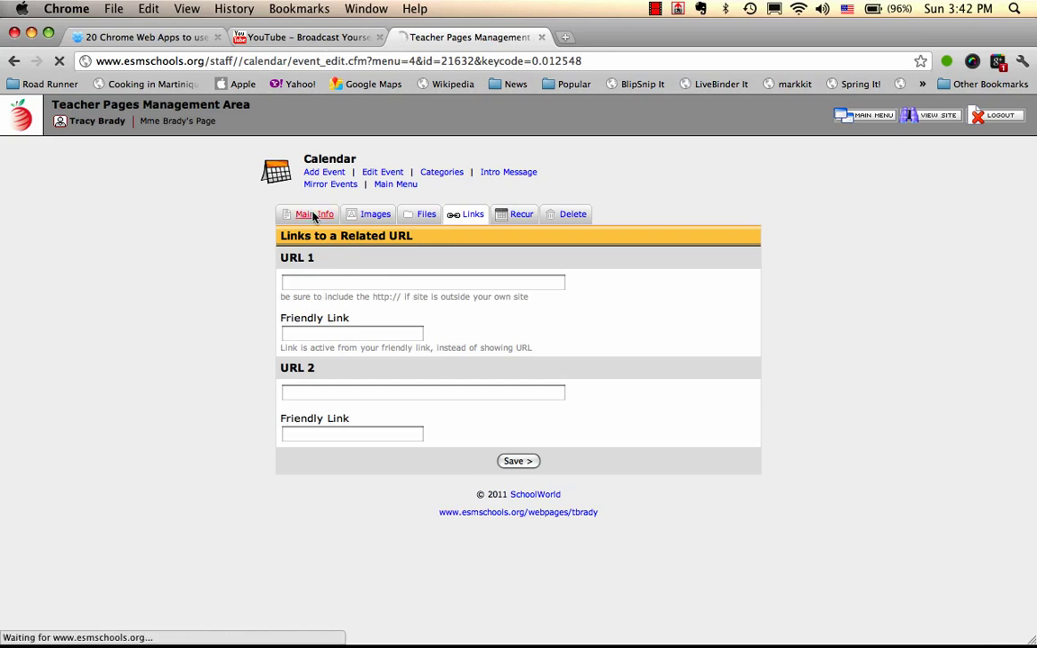
pyautogui.scroll(-5, 630, 375)
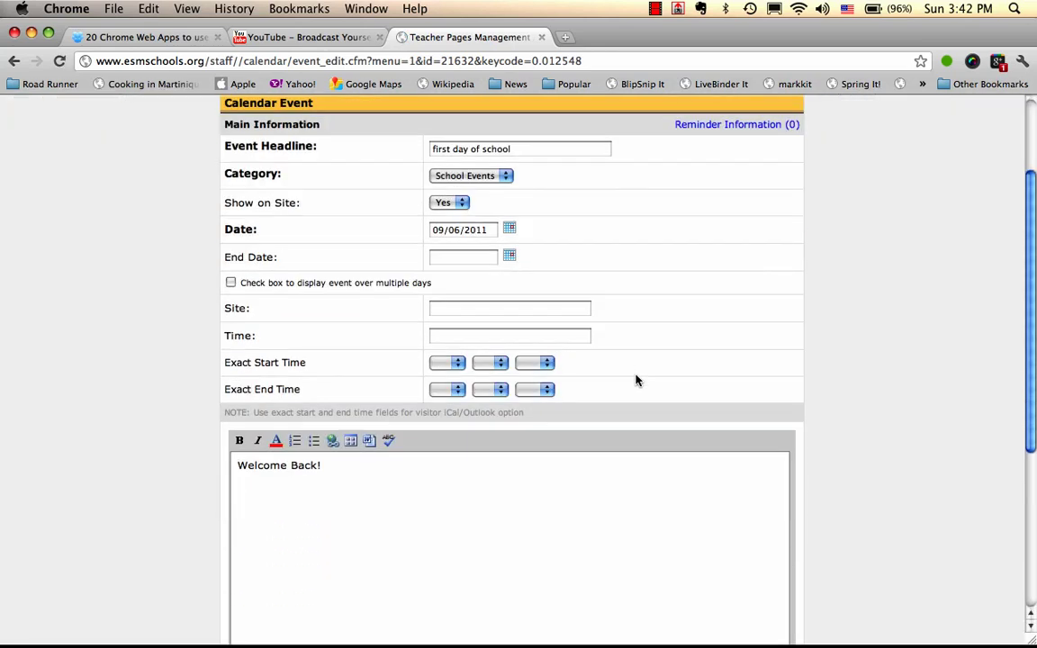
pyautogui.click(333, 425)
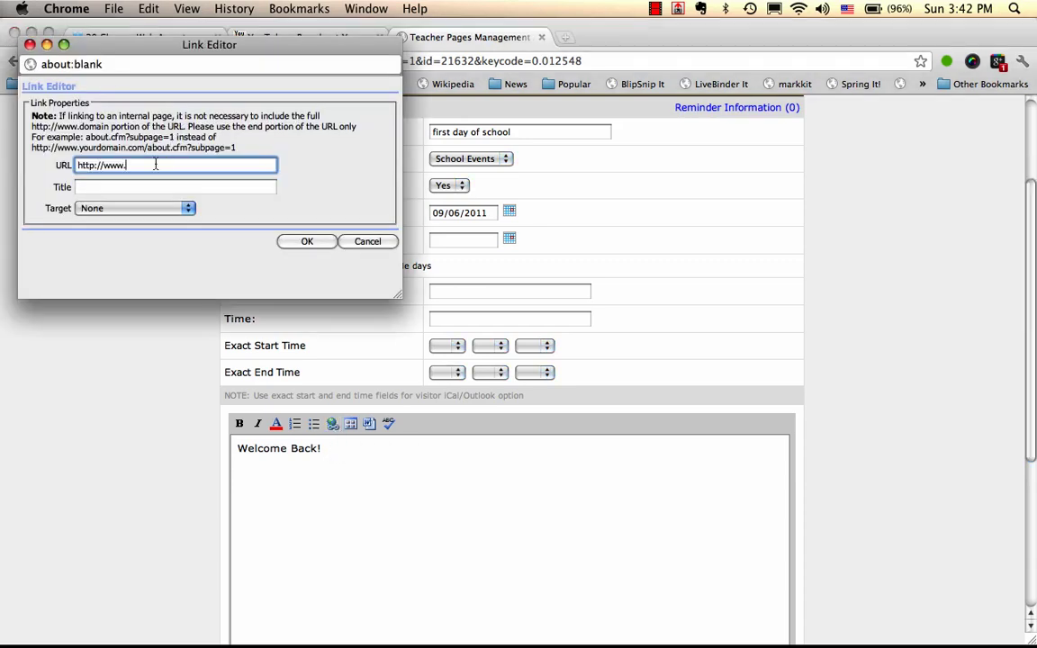
pyautogui.moveTo(137, 166); pyautogui.dragTo(70, 166)
pyautogui.click(29, 44)
pyautogui.scroll(4, 676, 261)
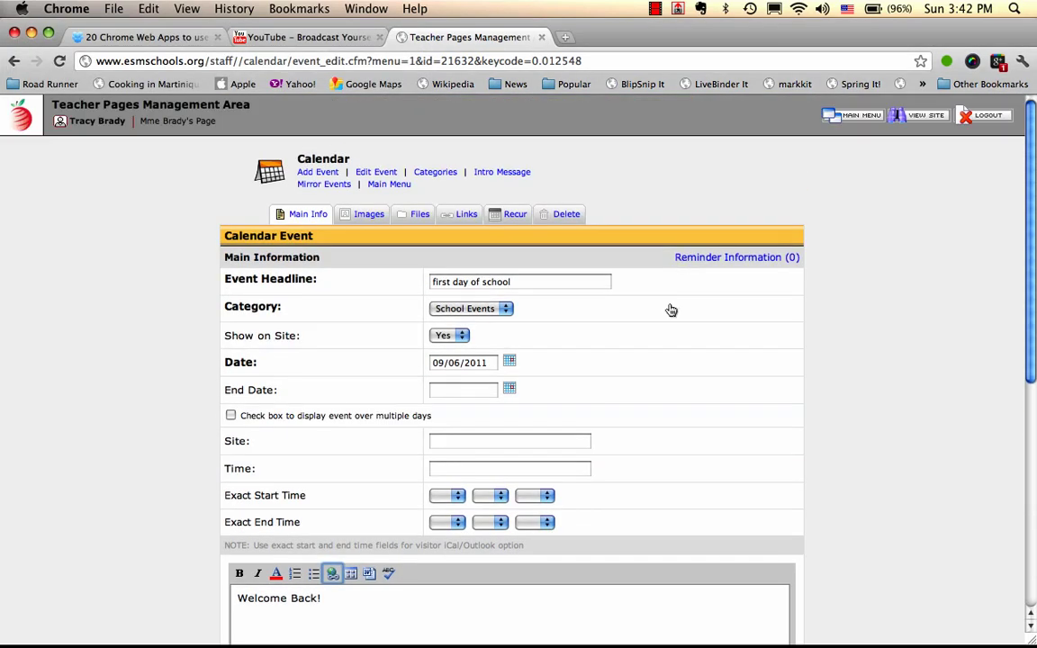
# Step: Review both recurrence options for duplicating the event
pyautogui.click(507, 220)
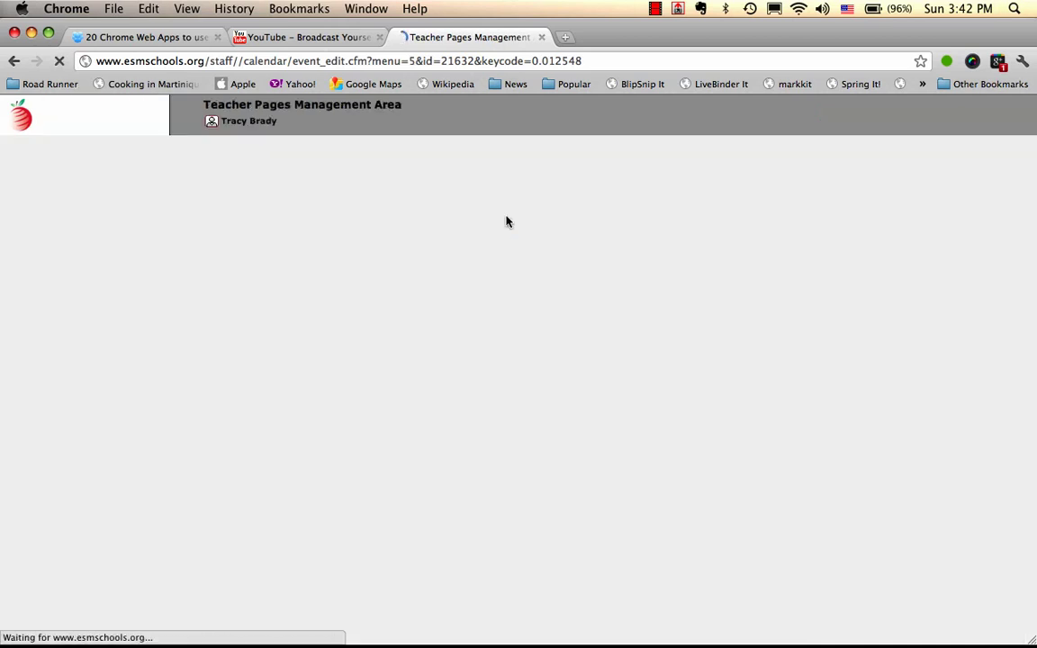
pyautogui.scroll(-3, 709, 430)
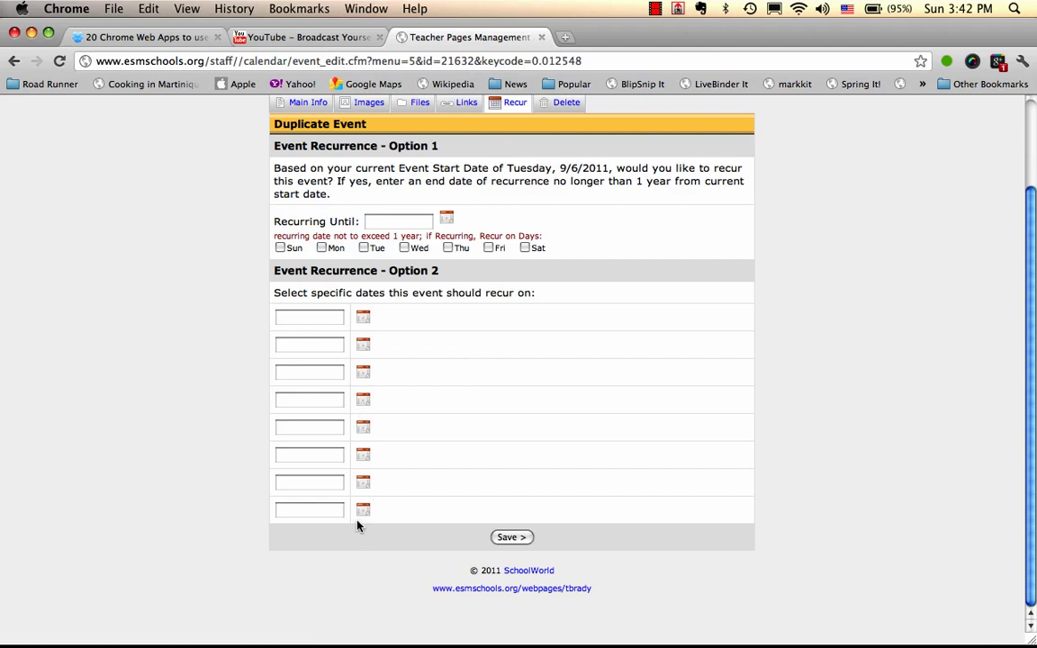
pyautogui.scroll(3, 720, 349)
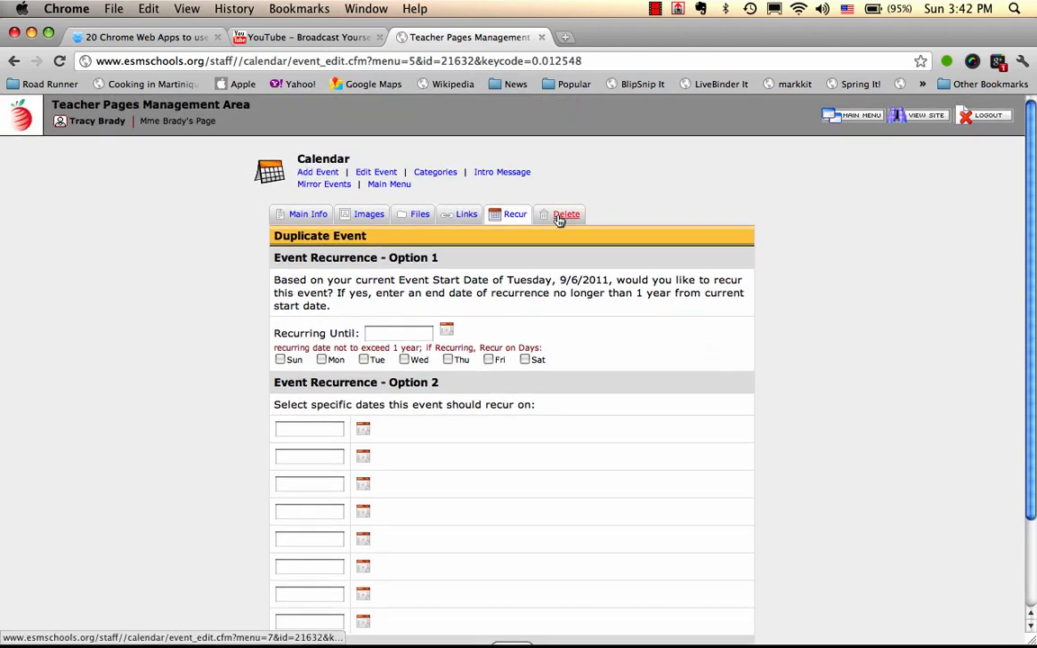
# Step: Review the calendar's category list with its color choices and the calendar's introductory message
pyautogui.click(432, 173)
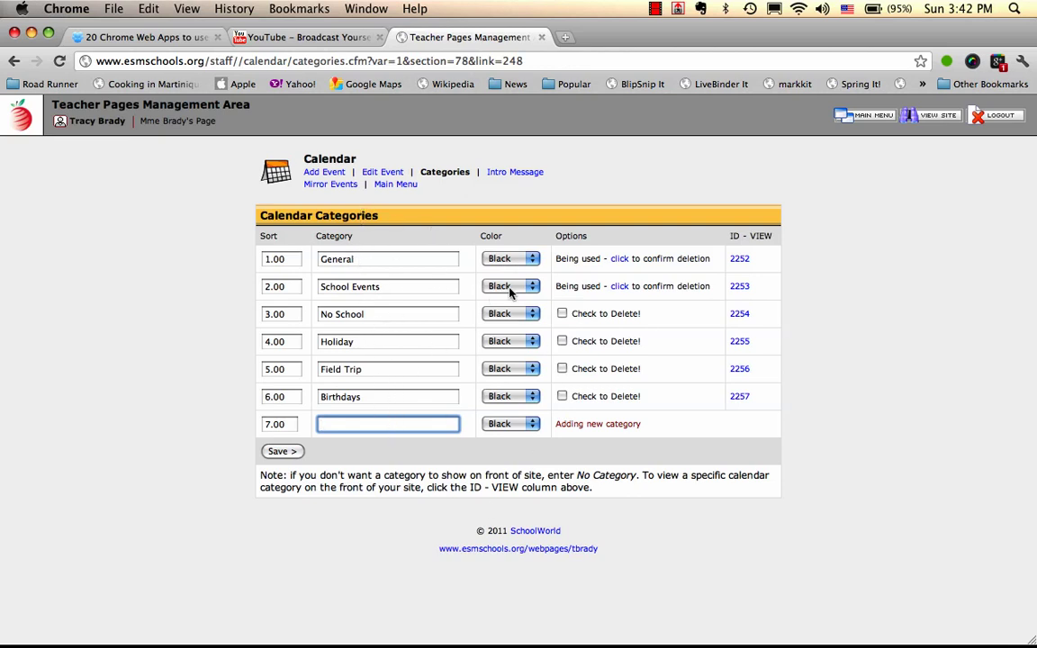
pyautogui.click(527, 260)
pyautogui.click(526, 261)
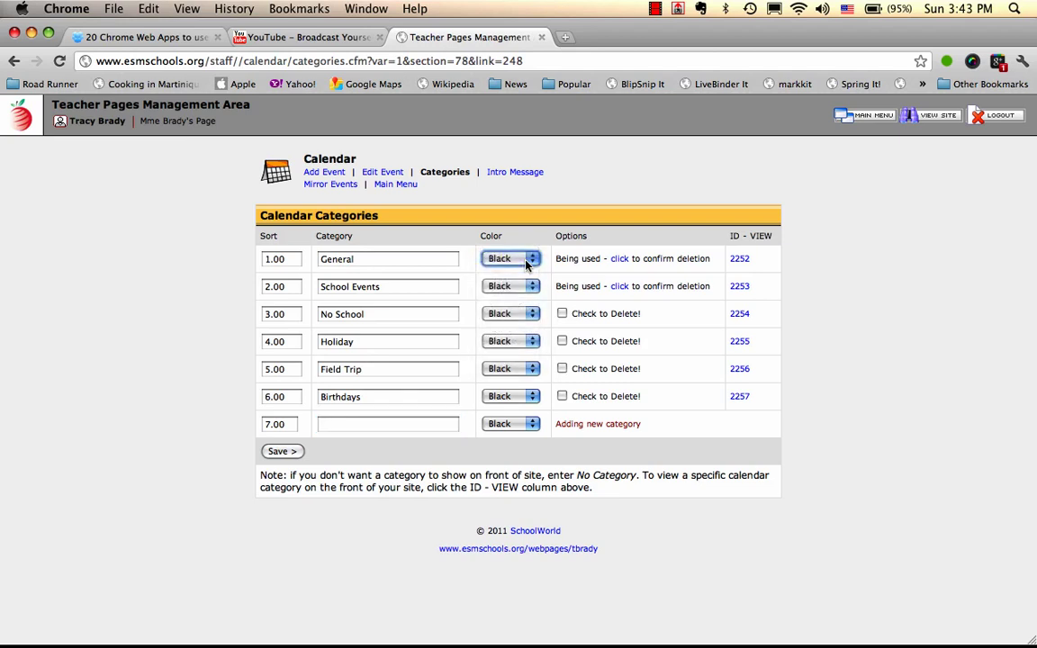
pyautogui.click(500, 172)
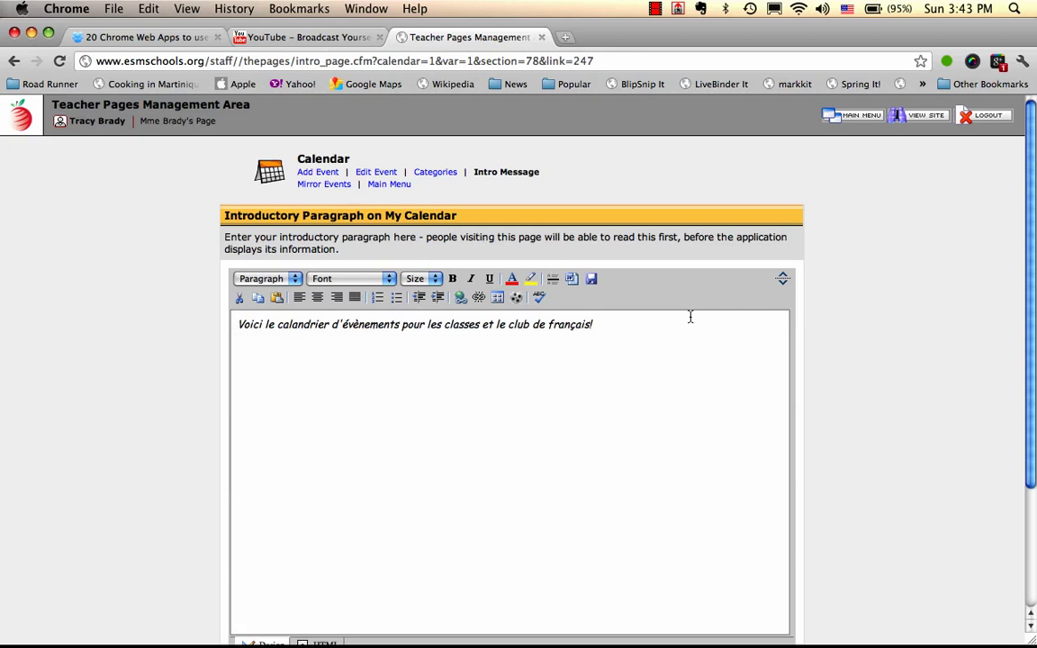
# Step: Save the settings for mirroring district events on the classroom calendar, keeping the selected categories and district cycle days
pyautogui.click(333, 186)
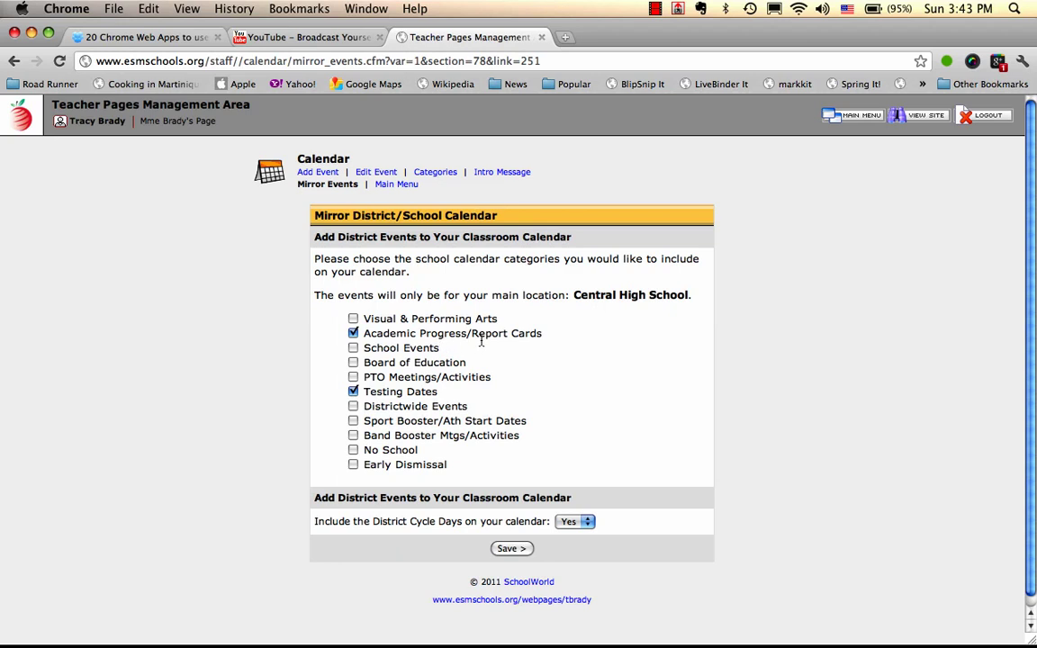
pyautogui.scroll(-1, 481, 341)
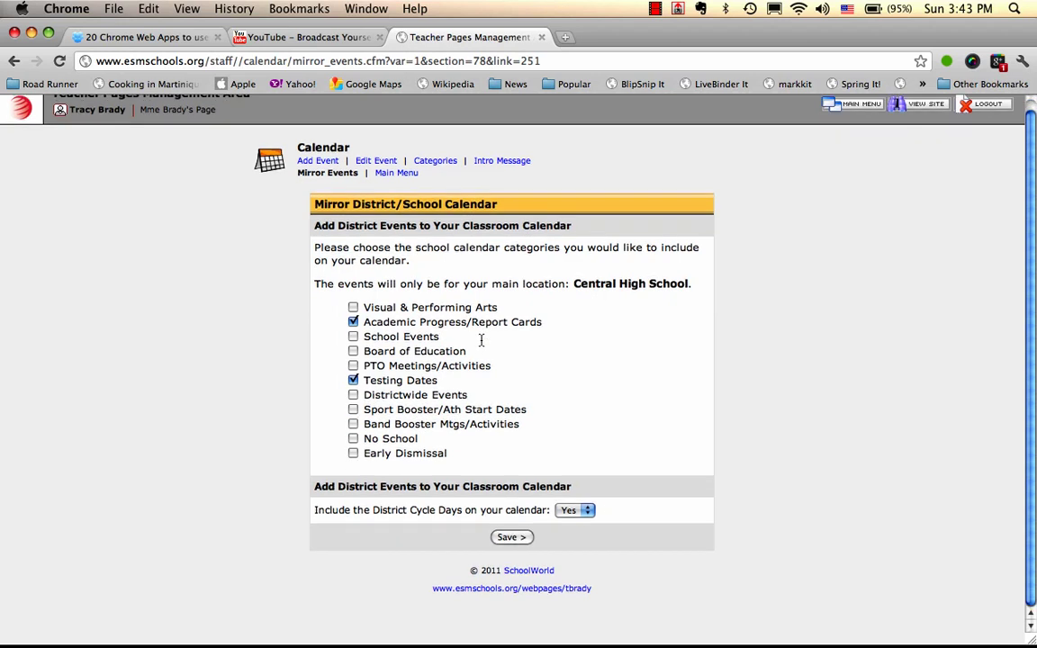
pyautogui.click(510, 537)
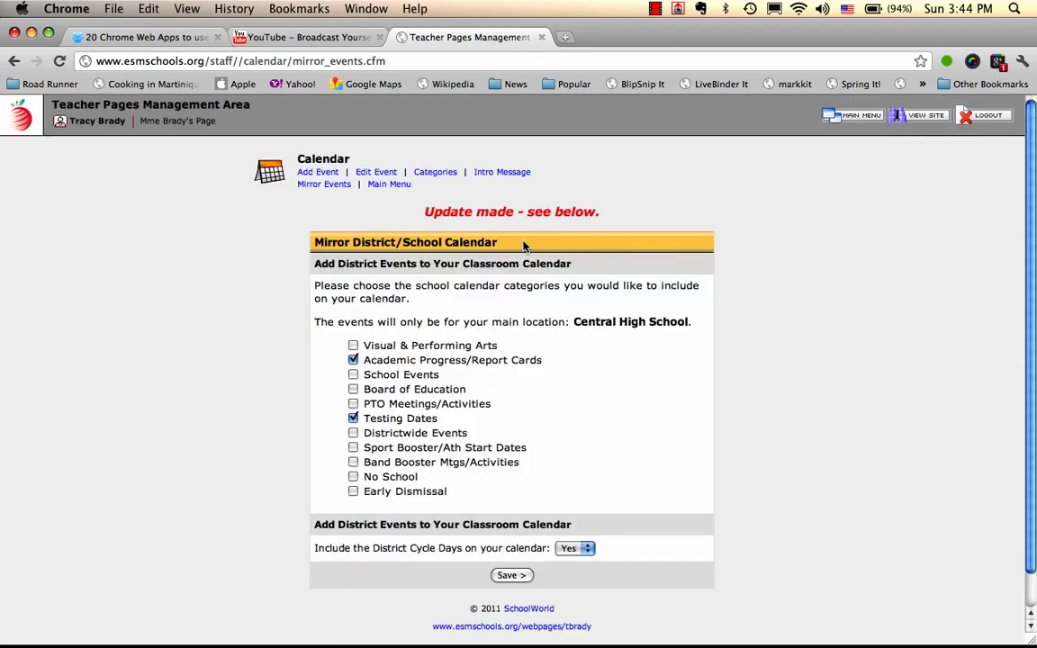
pyautogui.scroll(-1, 577, 277)
pyautogui.scroll(-1, 577, 276)
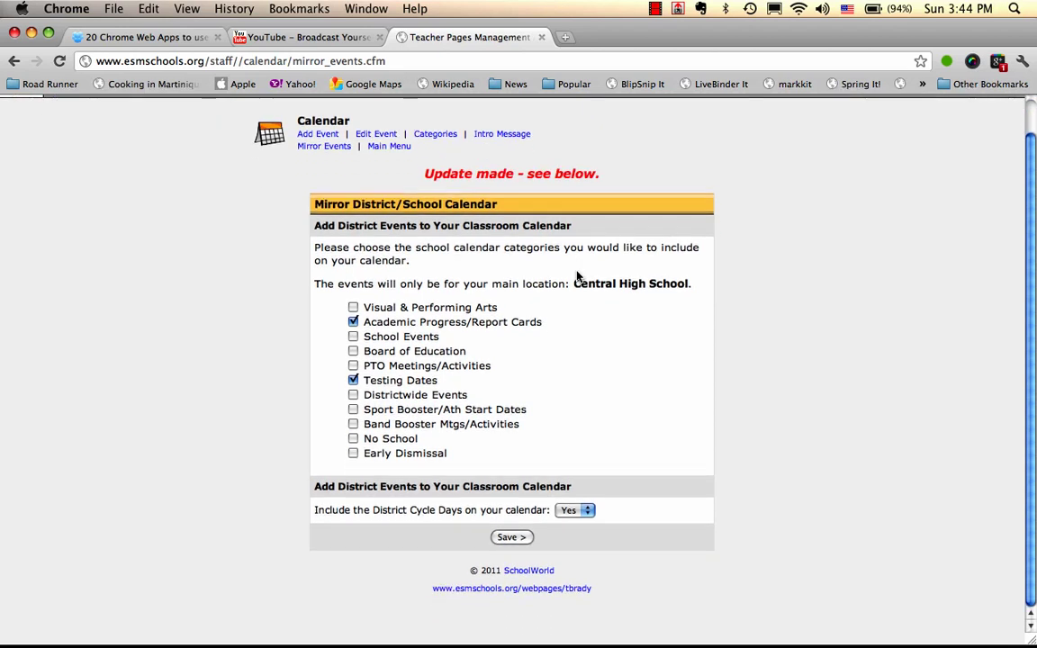
pyautogui.scroll(2, 577, 277)
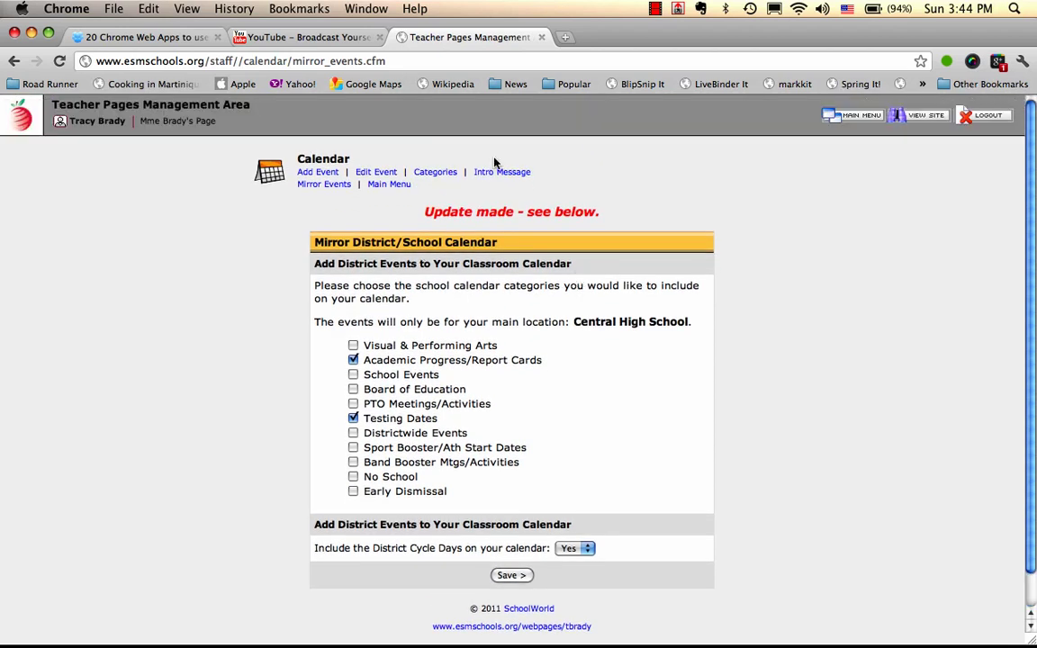